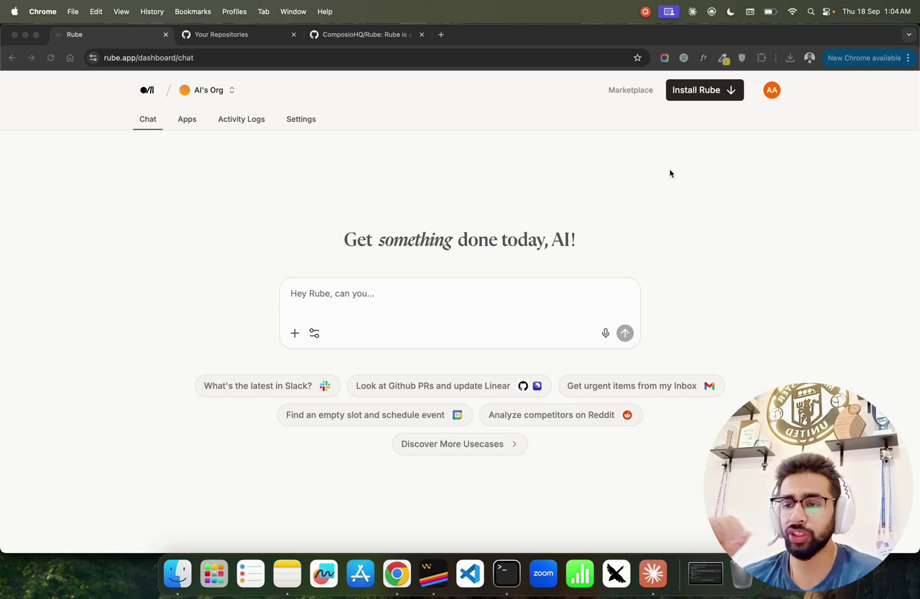
# Scroll through the Rube repository's README on GitHub, then switch back to the Rube chat tab.
pyautogui.click(381, 39)
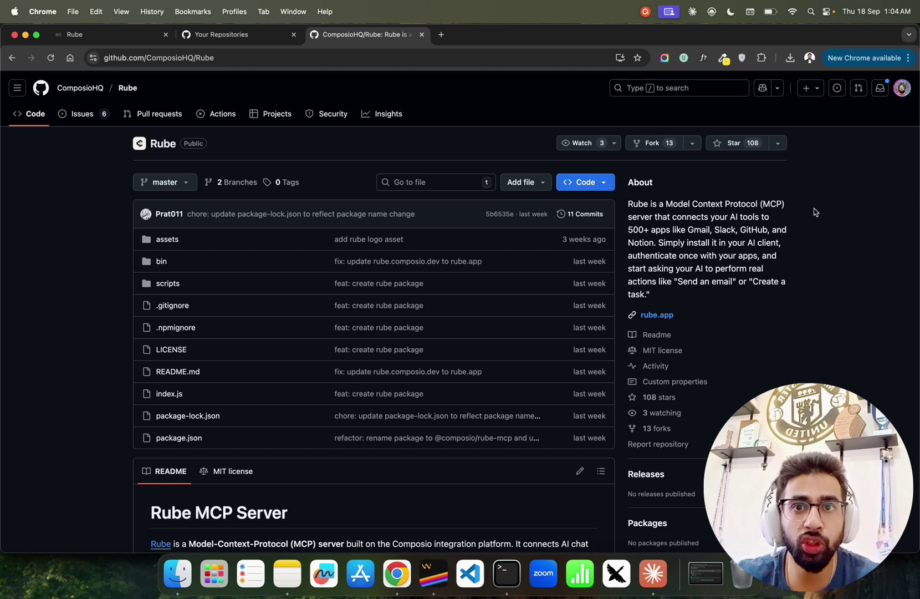
pyautogui.scroll(-5, 814, 212)
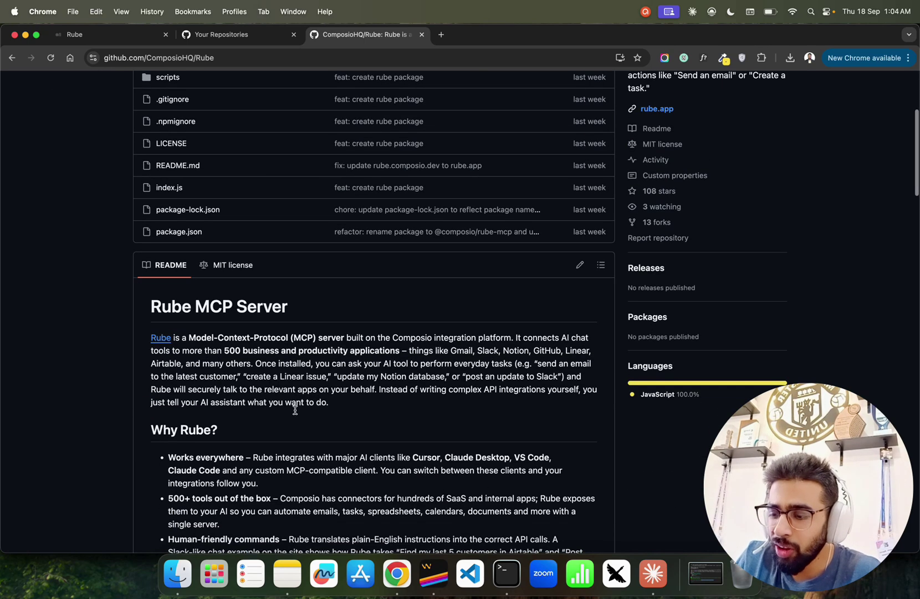
pyautogui.click(133, 44)
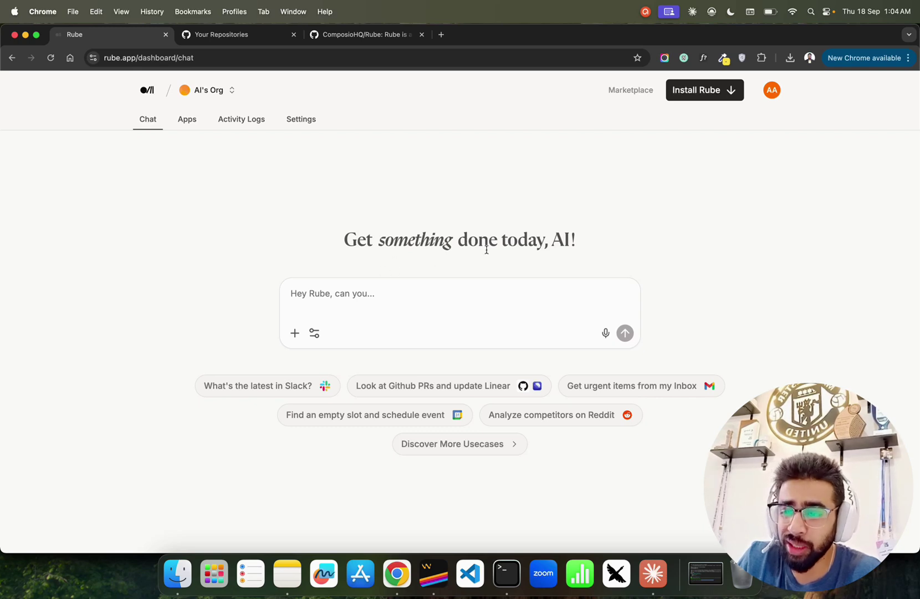
# Open Rube's Marketplace in a new browser tab, look it over, and return to the chat dashboard.
pyautogui.moveTo(580, 251); pyautogui.dragTo(341, 247)
pyautogui.click(461, 198)
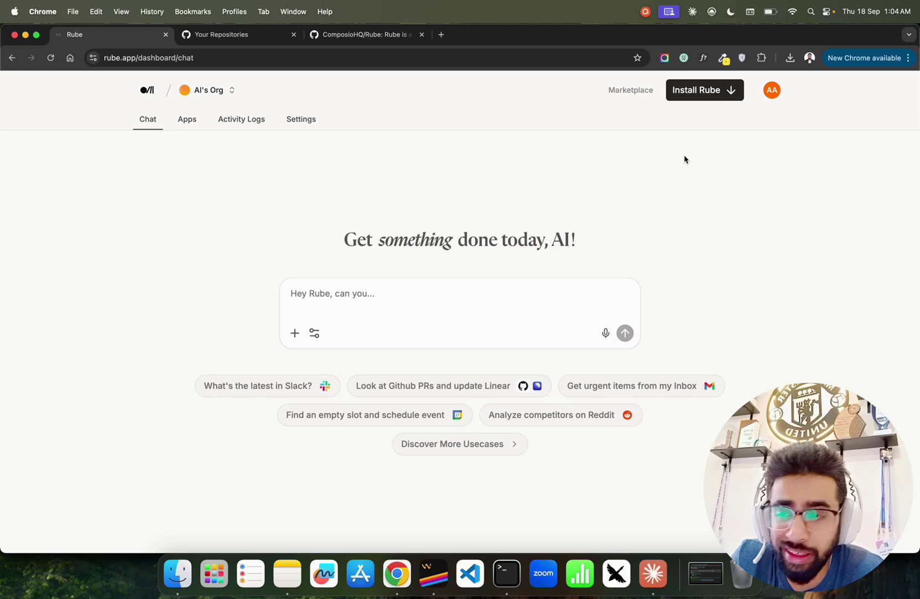
pyautogui.rightClick(619, 94)
pyautogui.click(638, 99)
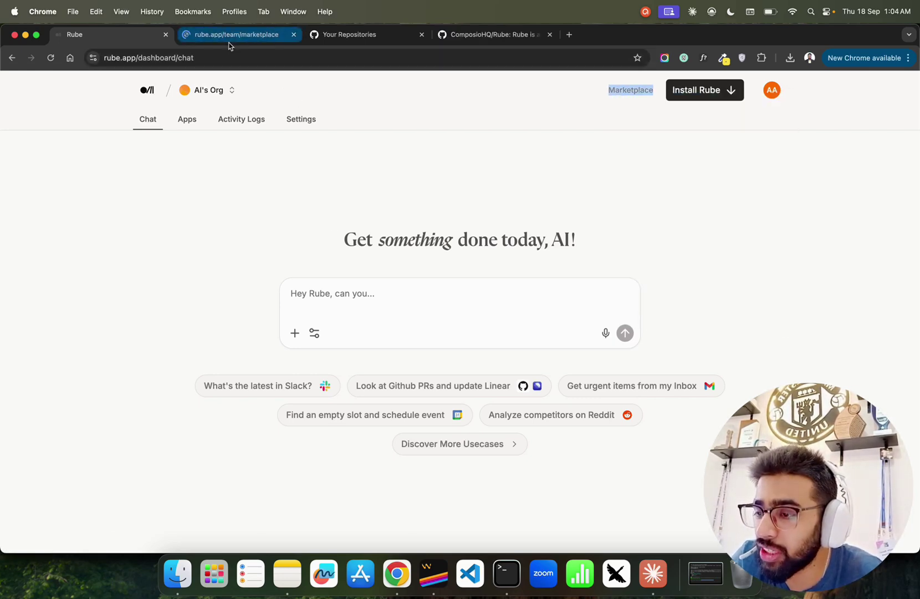
pyautogui.click(228, 42)
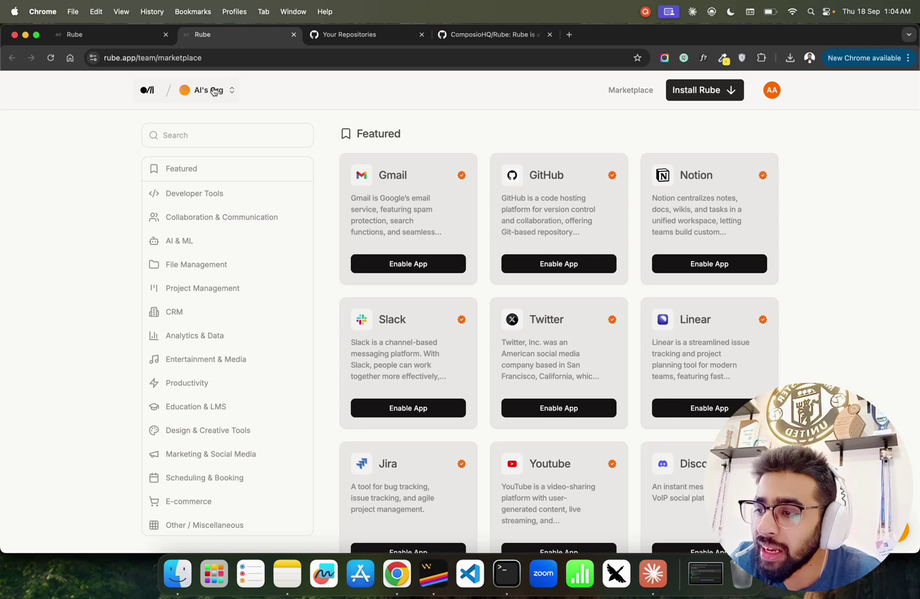
pyautogui.click(128, 36)
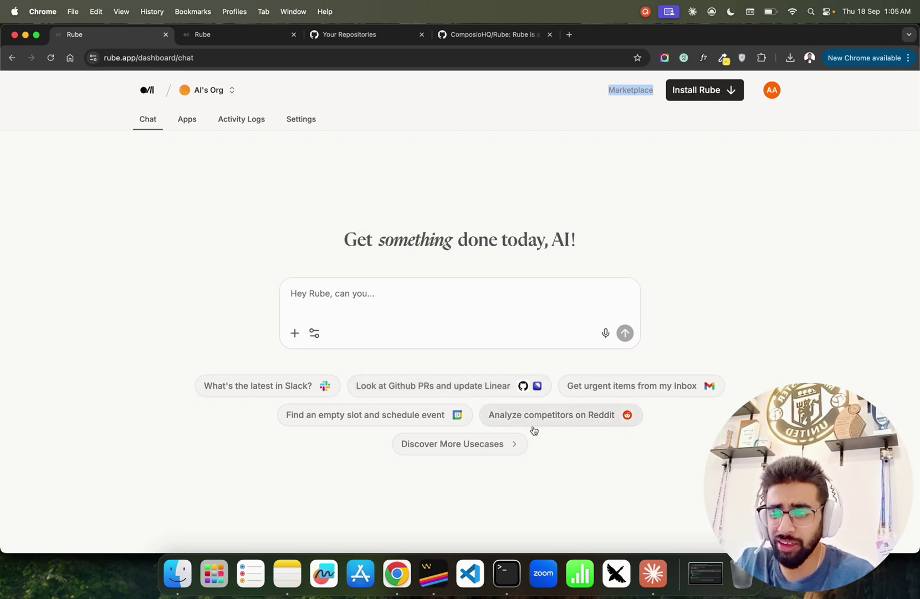
# Send Rube the suggested prompt 'Get urgent items from my Inbox'.
pyautogui.click(674, 394)
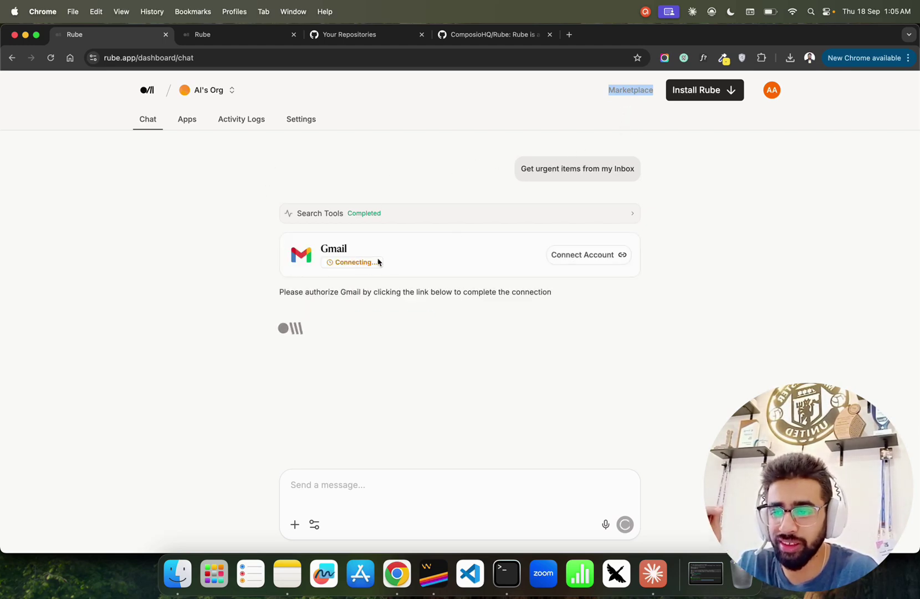
# Authorize Gmail for Composio with the chosen Google account, allowing ongoing access to its data.
pyautogui.click(322, 313)
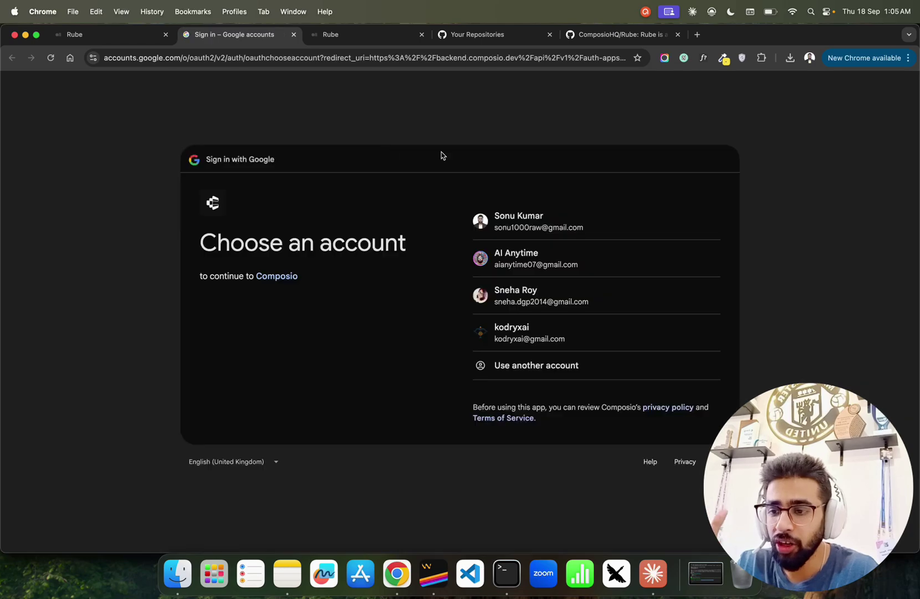
pyautogui.click(549, 252)
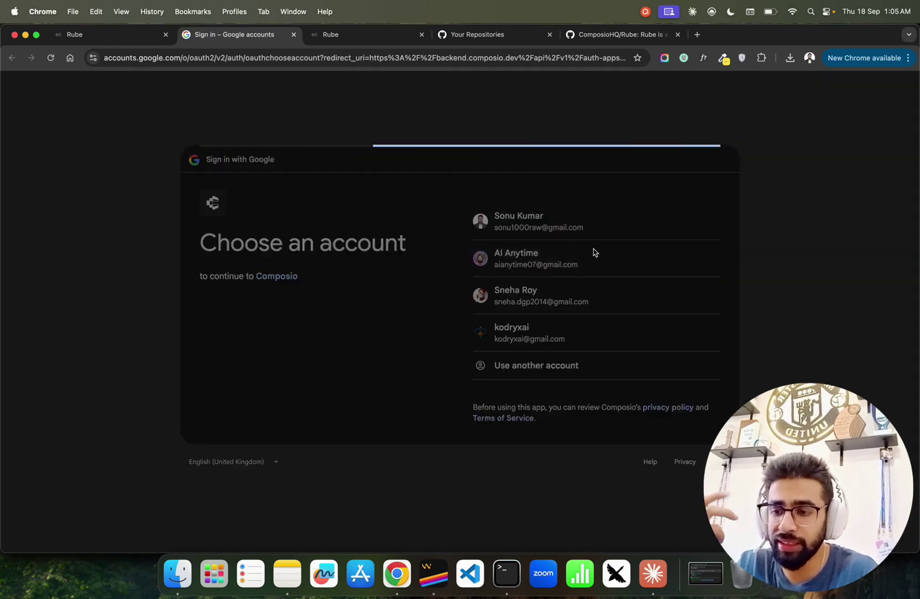
pyautogui.click(658, 376)
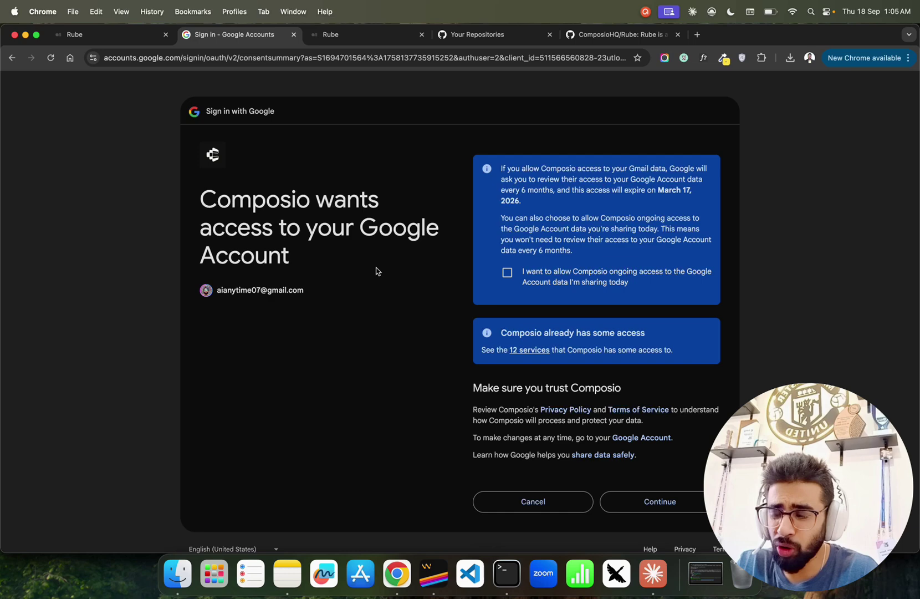
pyautogui.click(508, 272)
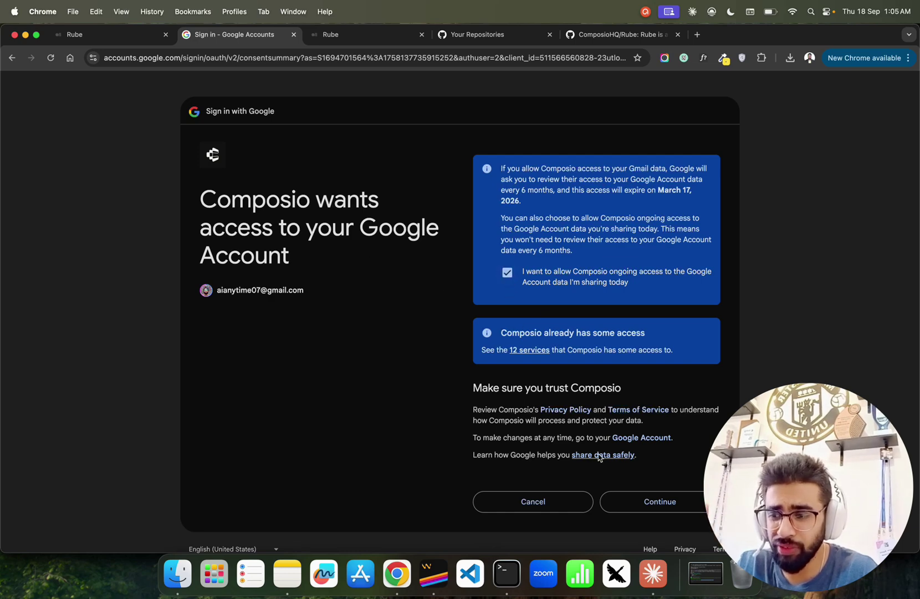
pyautogui.click(633, 502)
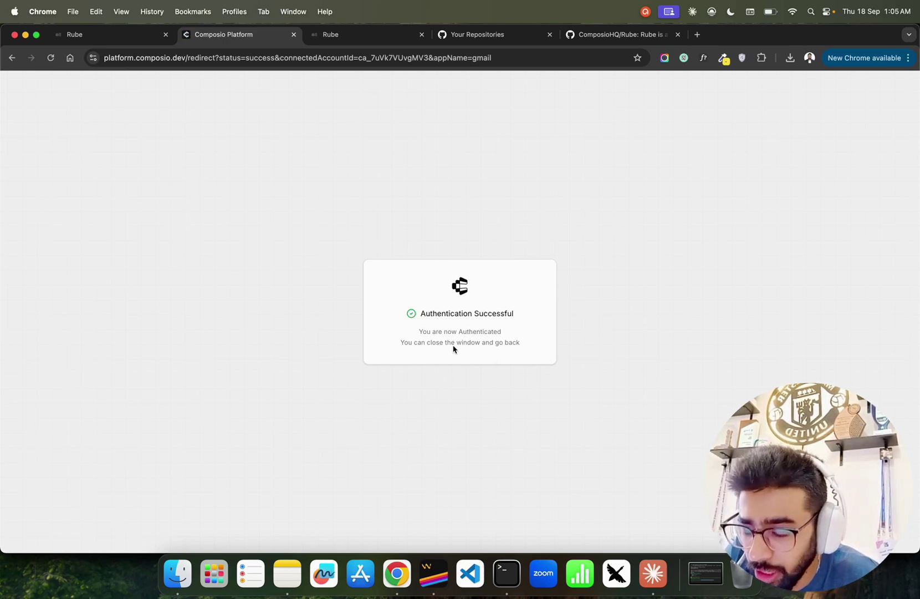
# Regenerate the reply to list four urgent unread emails, close the auth tab, and open Marketplace.
pyautogui.click(117, 36)
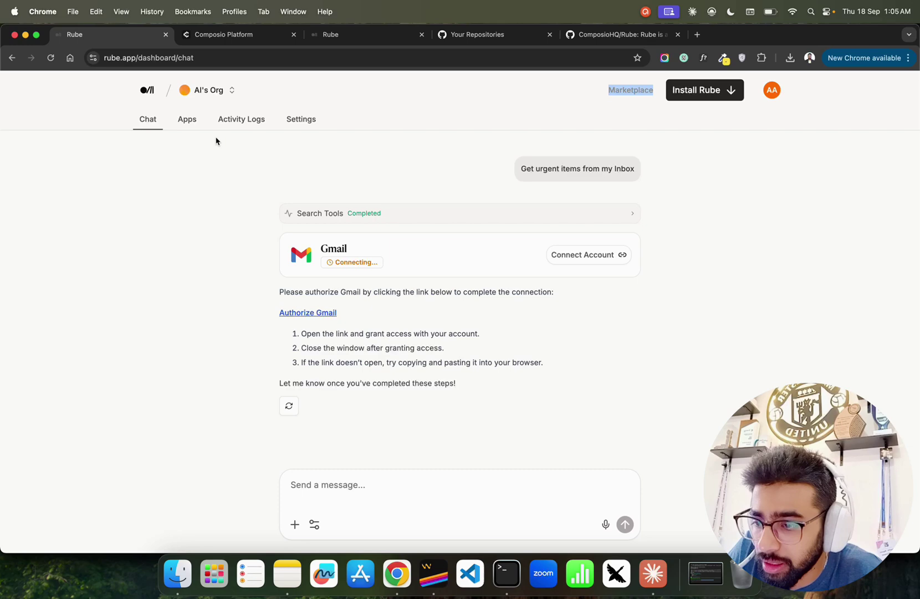
pyautogui.click(291, 404)
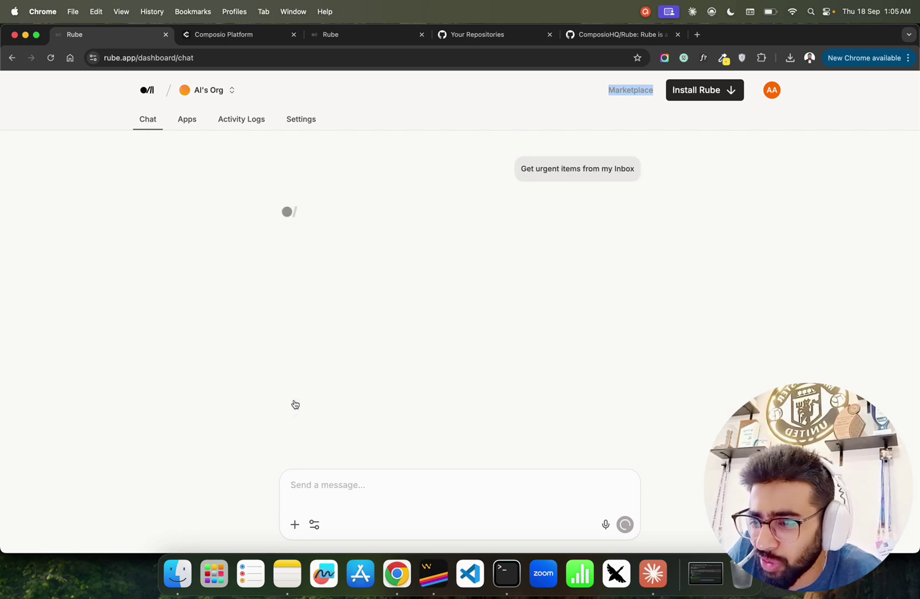
pyautogui.click(293, 34)
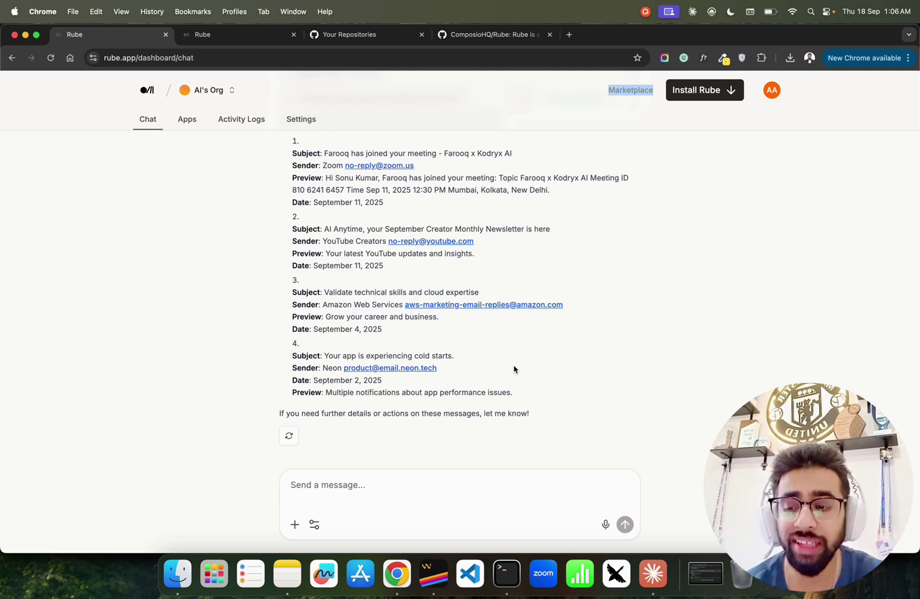
pyautogui.scroll(5, 503, 261)
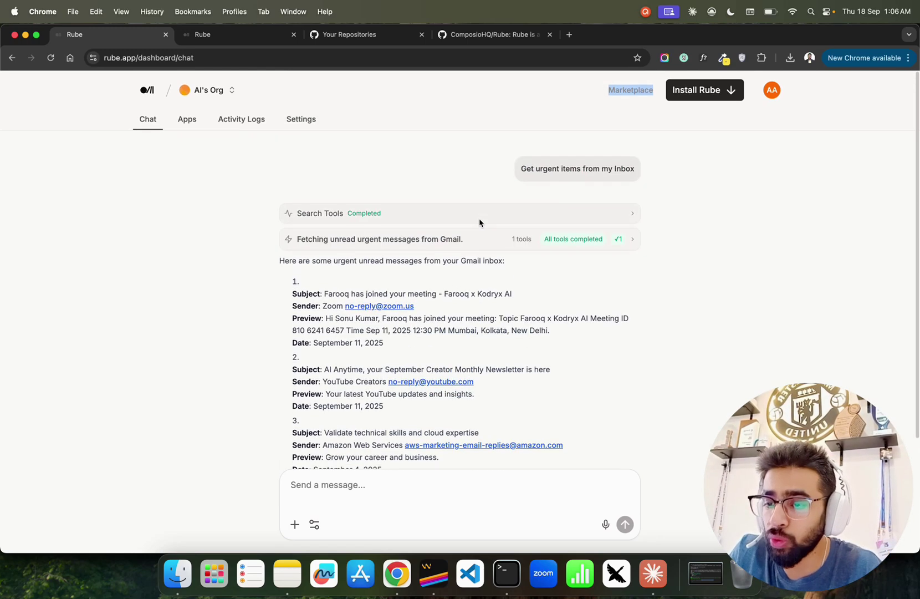
pyautogui.click(637, 93)
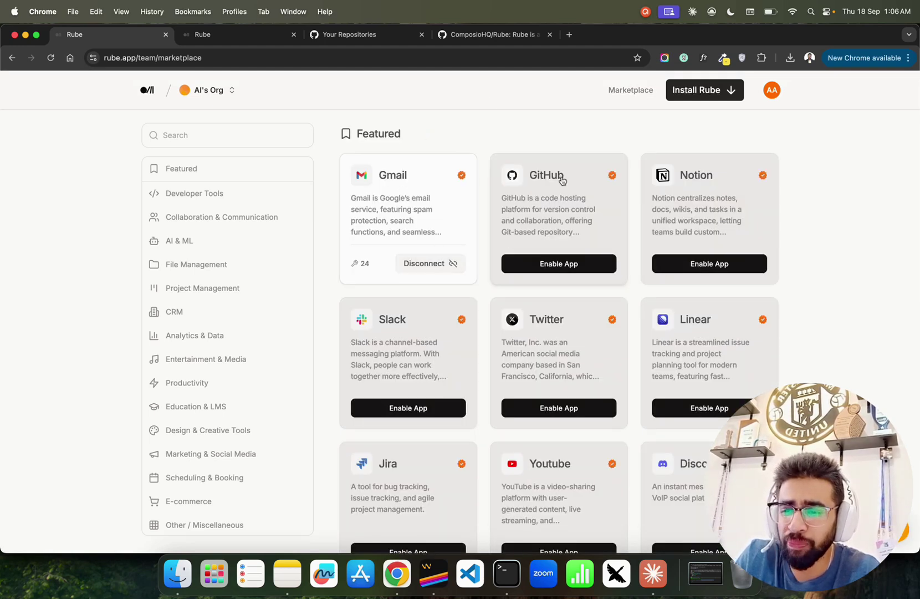
# Enable the GitHub app through the Composio-managed connection with all seven scopes granted.
pyautogui.click(565, 268)
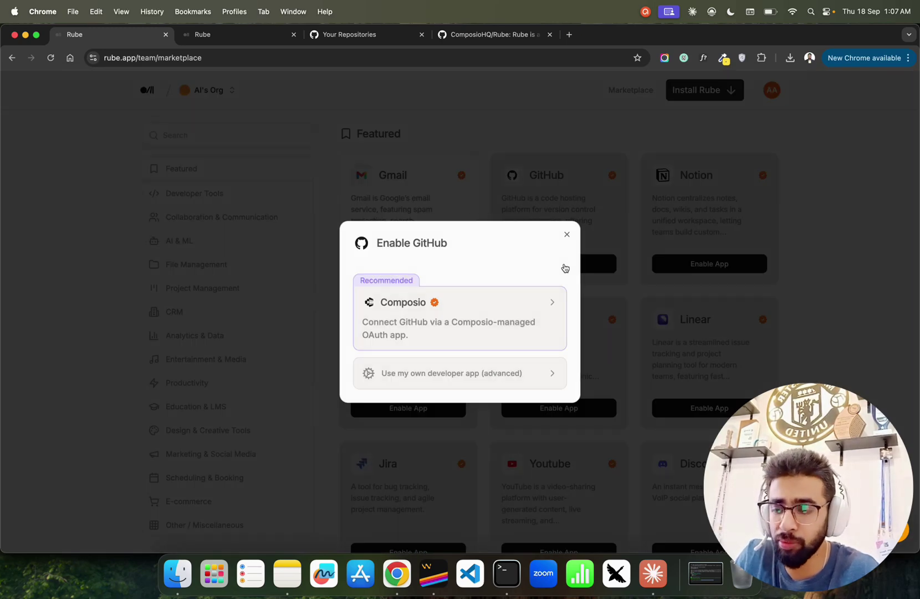
pyautogui.click(519, 325)
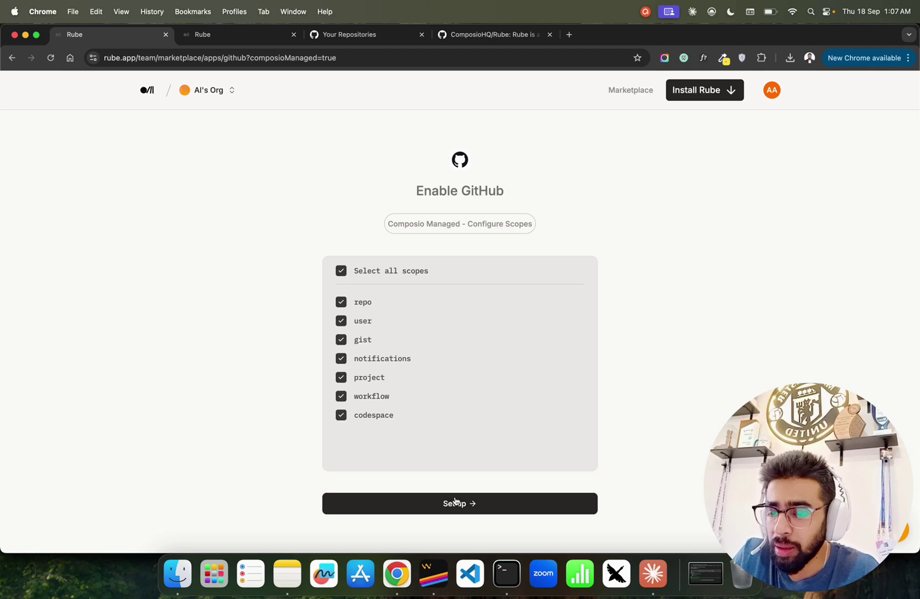
pyautogui.click(455, 502)
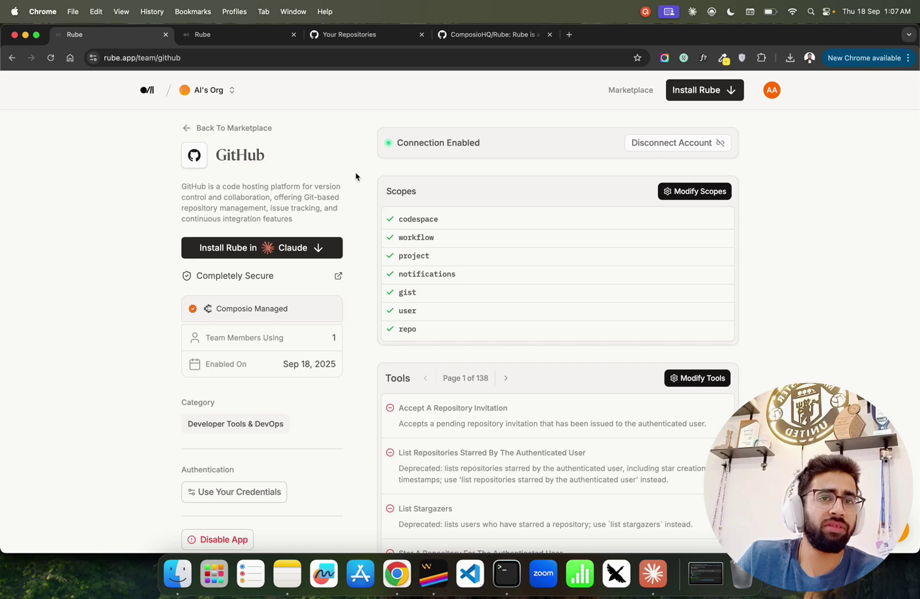
# Ask Rube about the latest GitHub repository, then bring up Terminal showing Rube's Claude MCP setup.
pyautogui.click(193, 129)
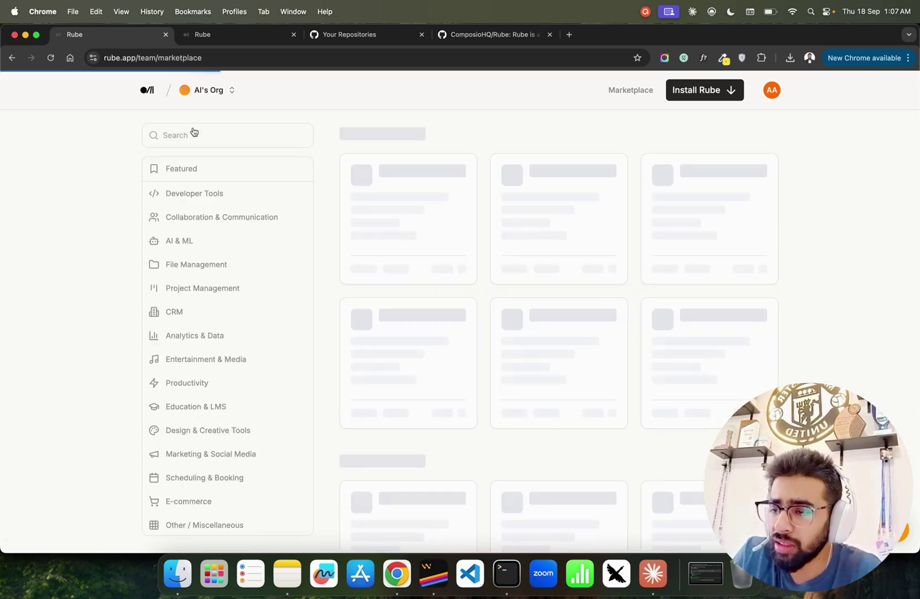
pyautogui.click(161, 93)
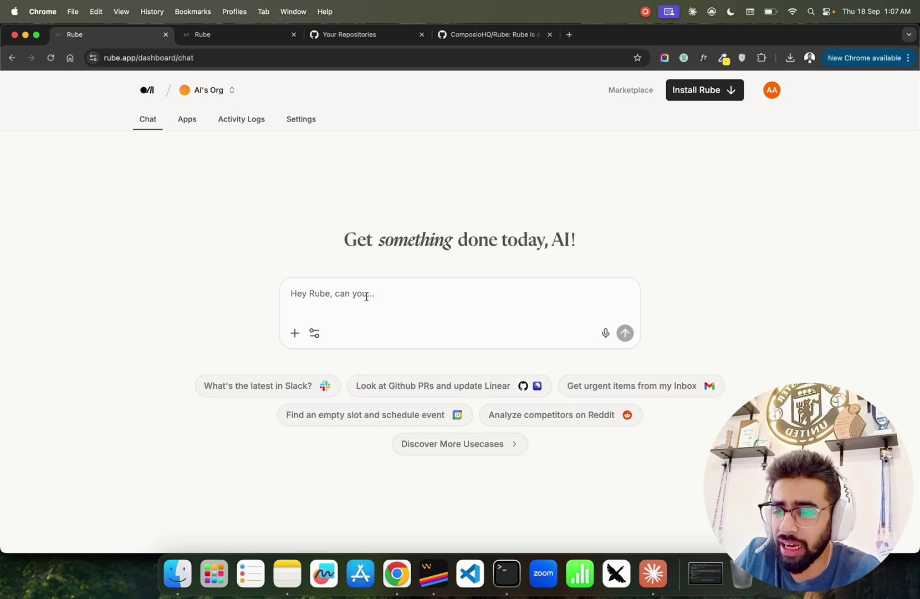
pyautogui.write('Wh')
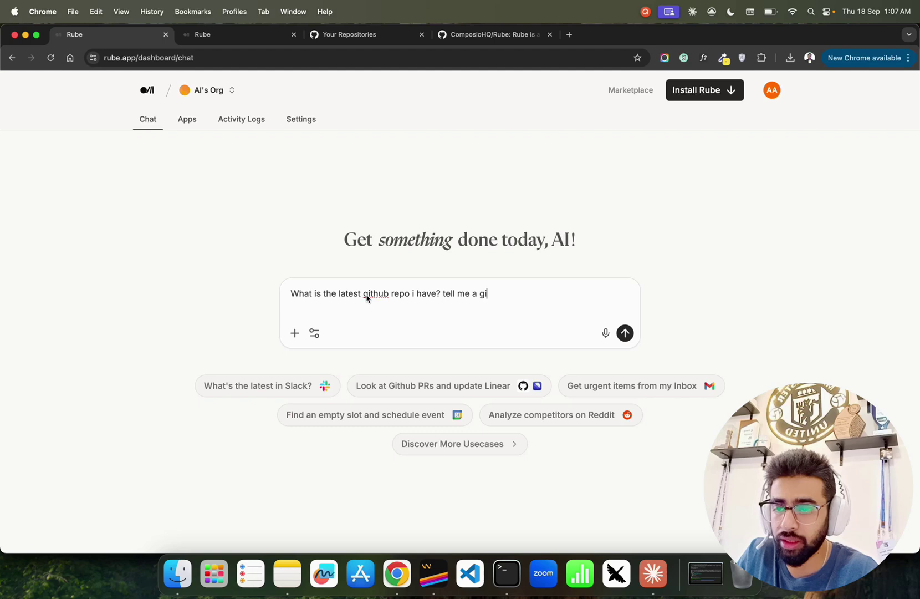
pyautogui.press('Return')
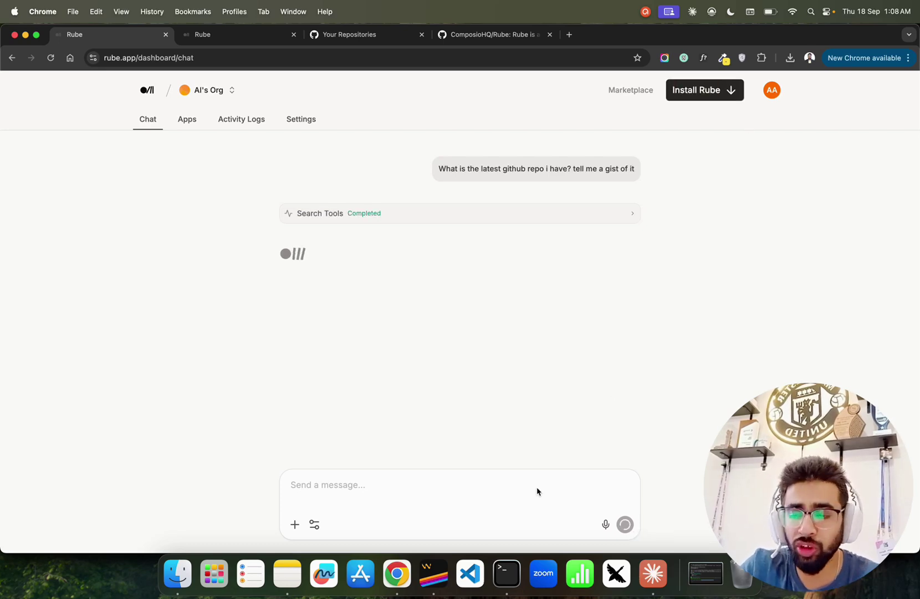
pyautogui.click(506, 574)
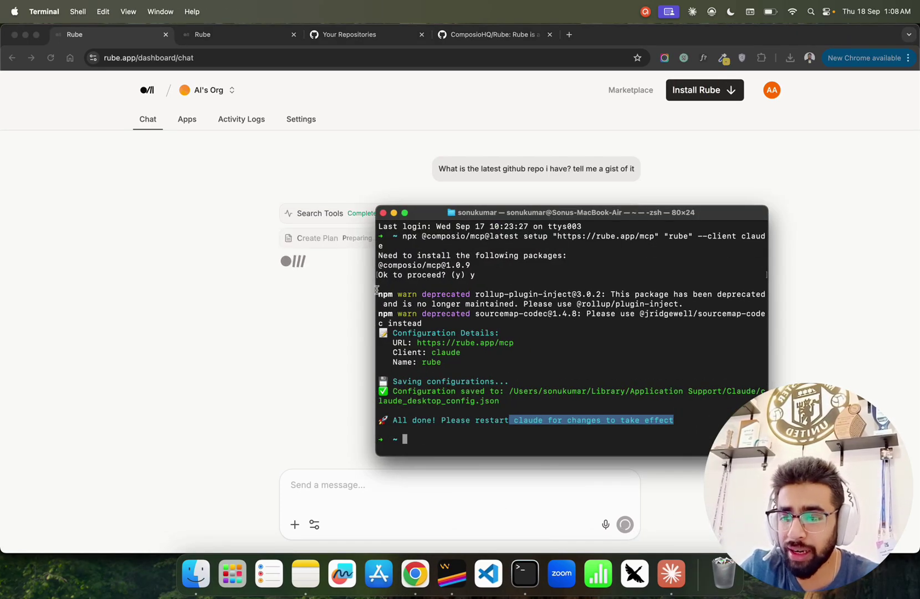
# Widen the Terminal window, highlight the restart-Claude reminder, and minimize Terminal.
pyautogui.moveTo(378, 300); pyautogui.dragTo(256, 294)
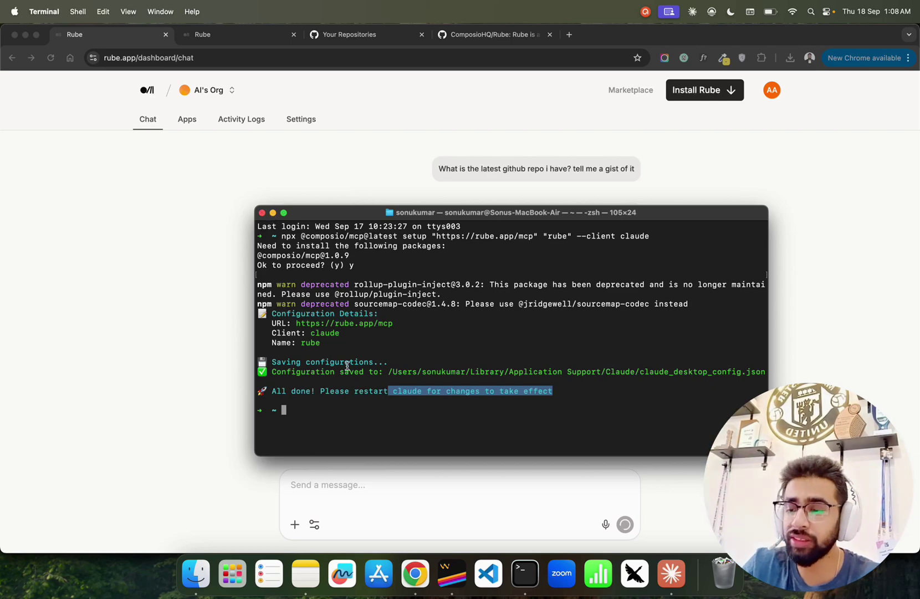
pyautogui.click(355, 402)
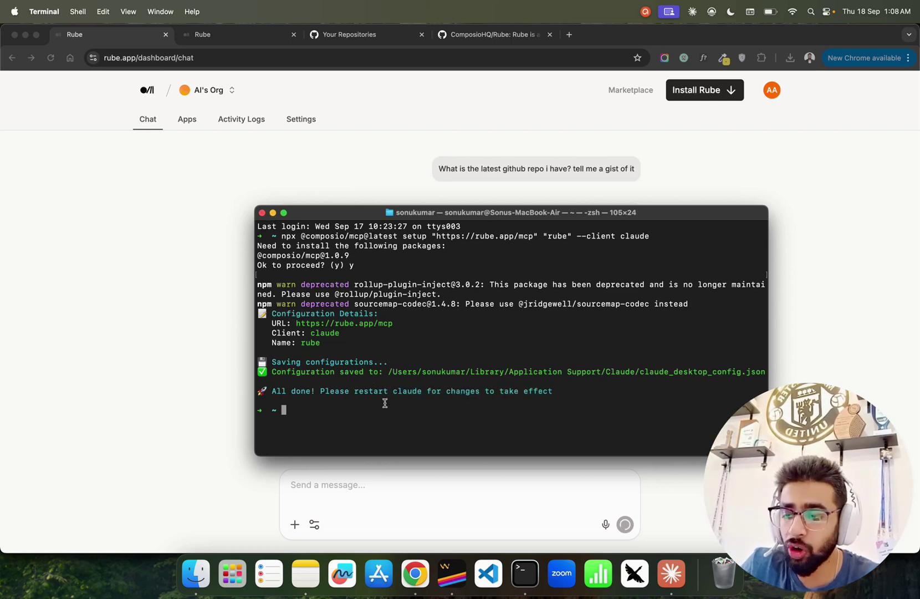
pyautogui.moveTo(554, 395); pyautogui.dragTo(363, 394)
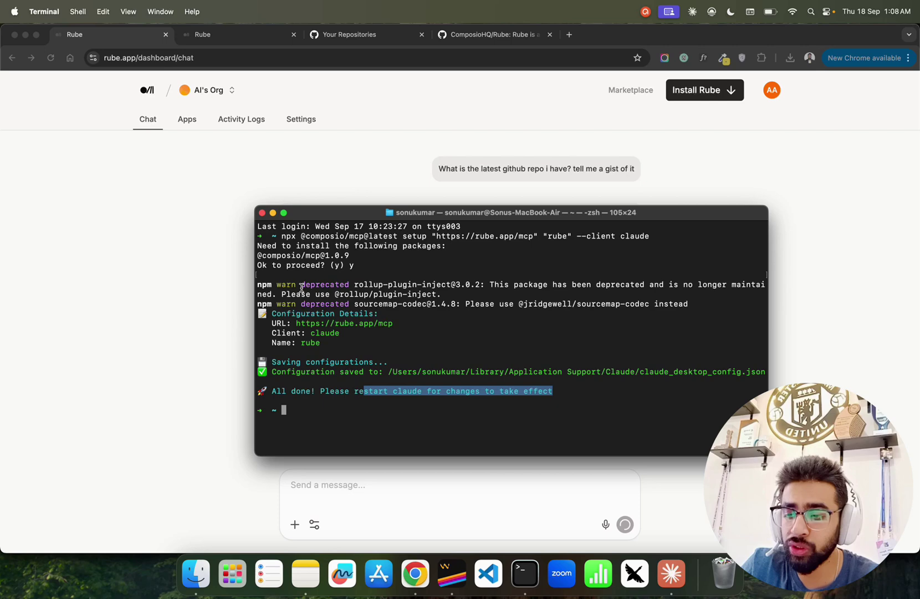
pyautogui.click(272, 212)
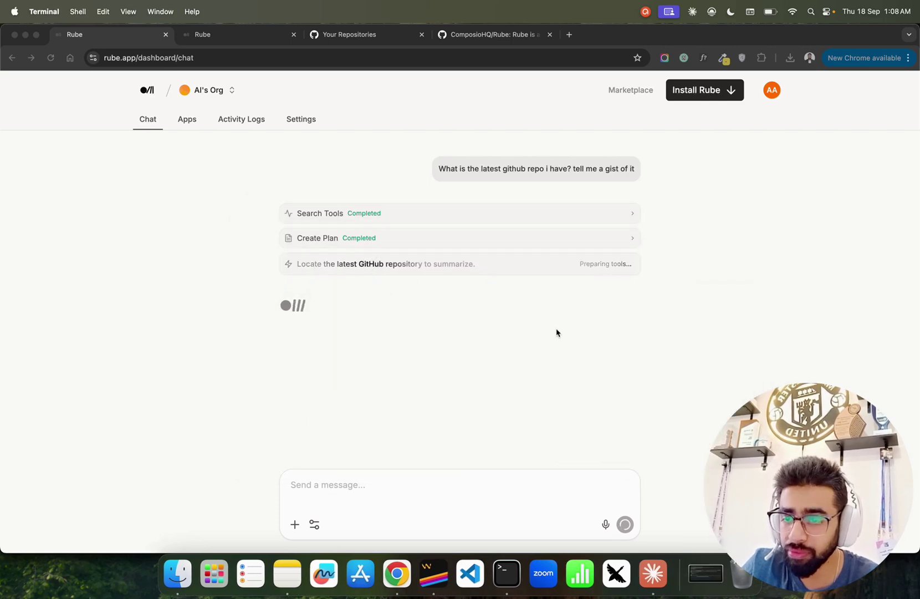
# In Claude Desktop, highlight the AI-Agents-in-Action repository name and the reply describing it.
pyautogui.click(653, 573)
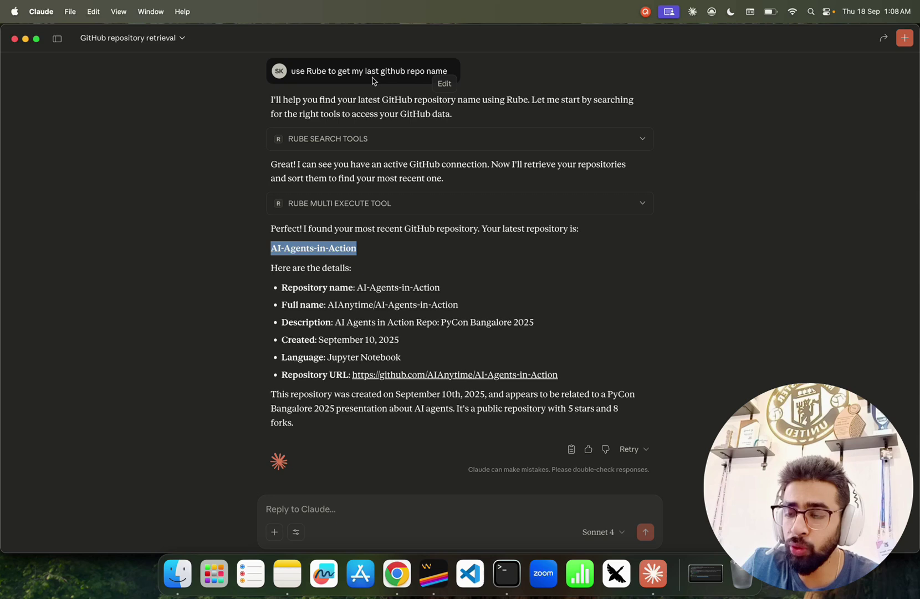
pyautogui.click(707, 131)
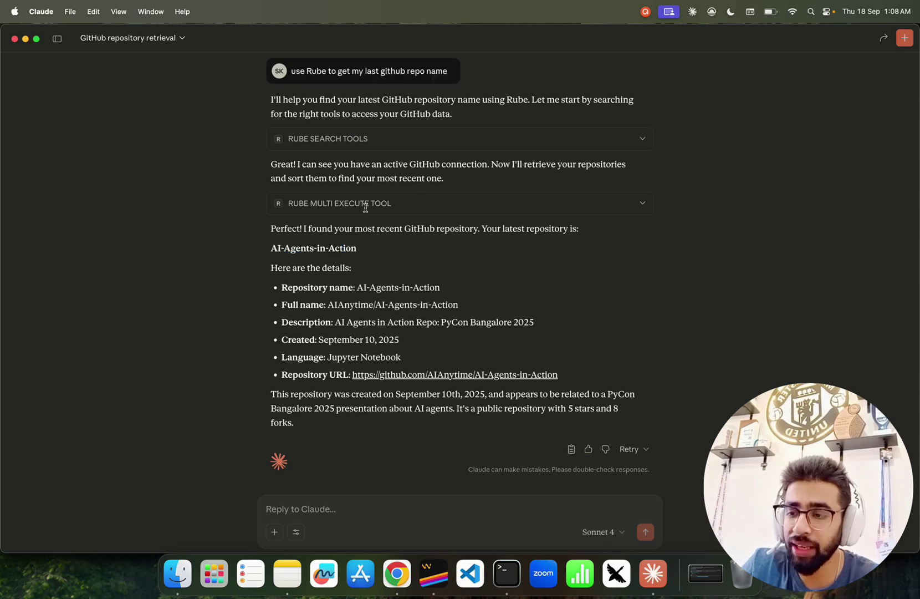
pyautogui.moveTo(366, 258); pyautogui.dragTo(256, 256)
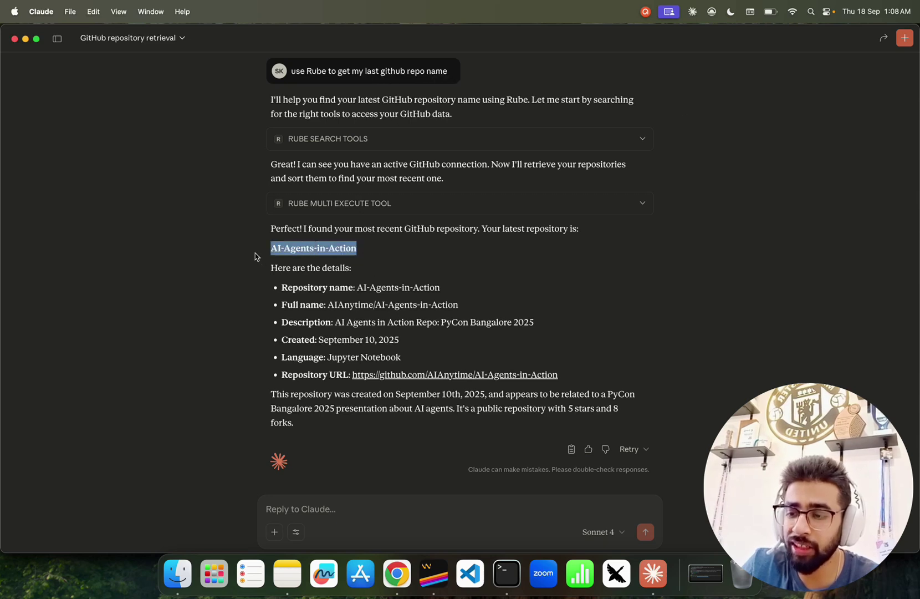
pyautogui.click(363, 254)
pyautogui.moveTo(363, 254); pyautogui.dragTo(244, 253)
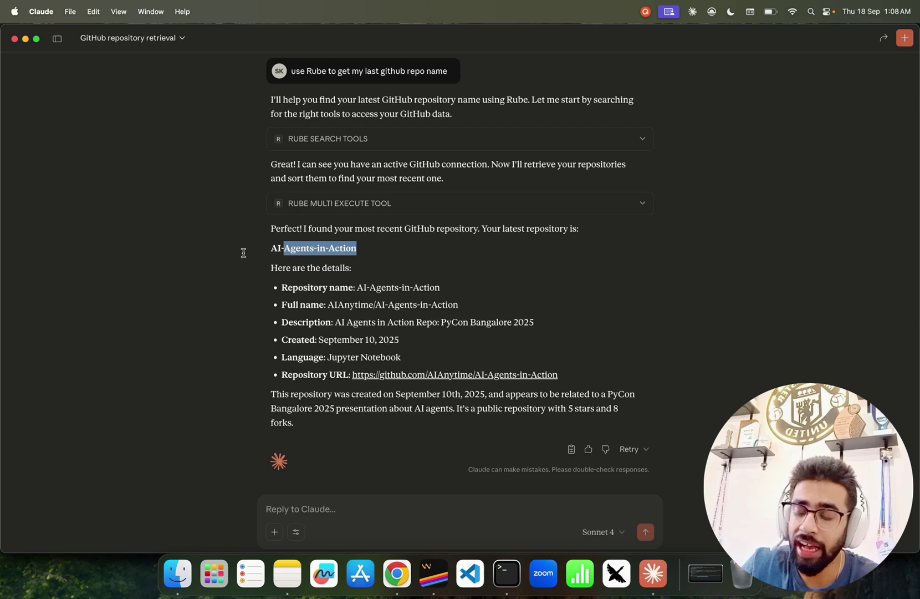
pyautogui.moveTo(259, 103); pyautogui.dragTo(365, 431)
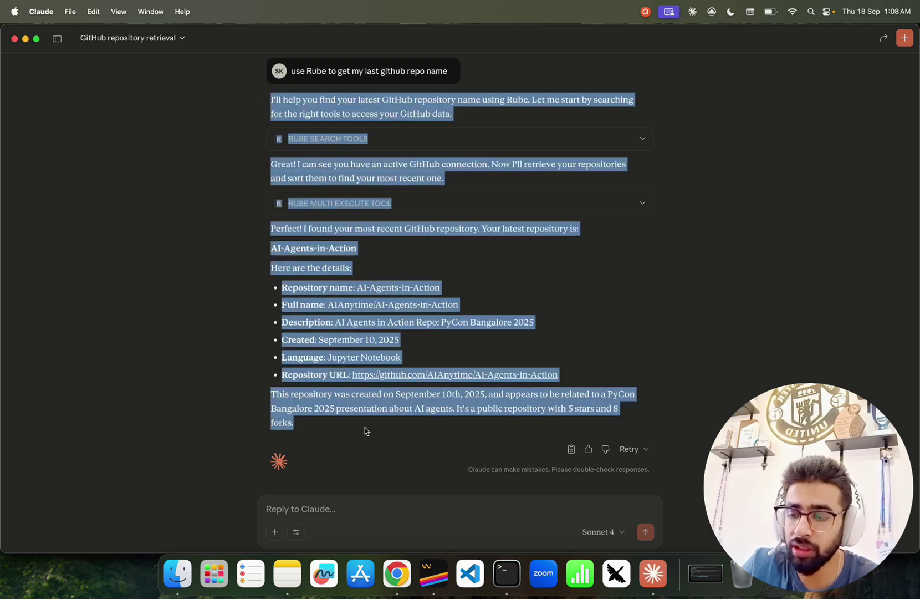
pyautogui.click(362, 429)
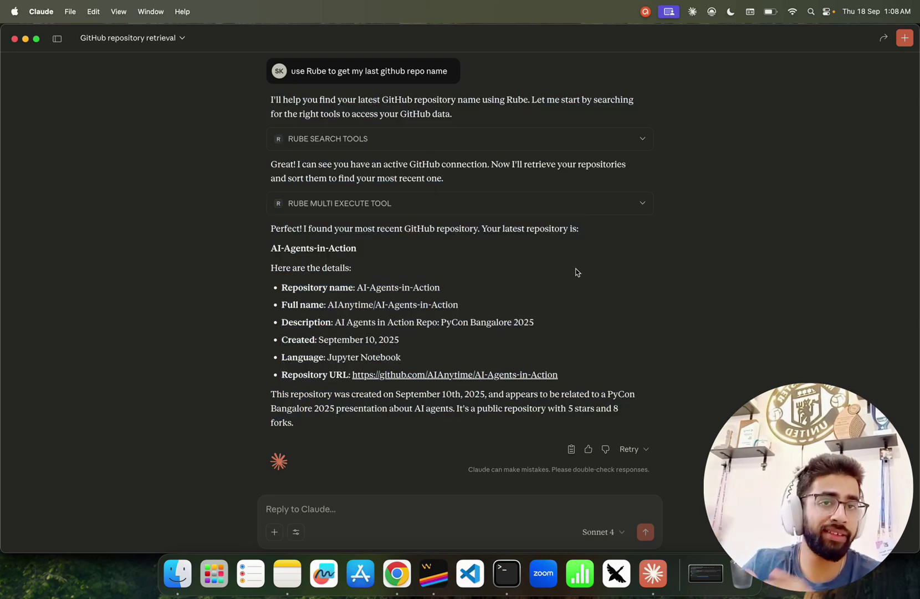
# Compare Rube's repository summary with Claude's answer, then open Rube's Apps page.
pyautogui.click(397, 574)
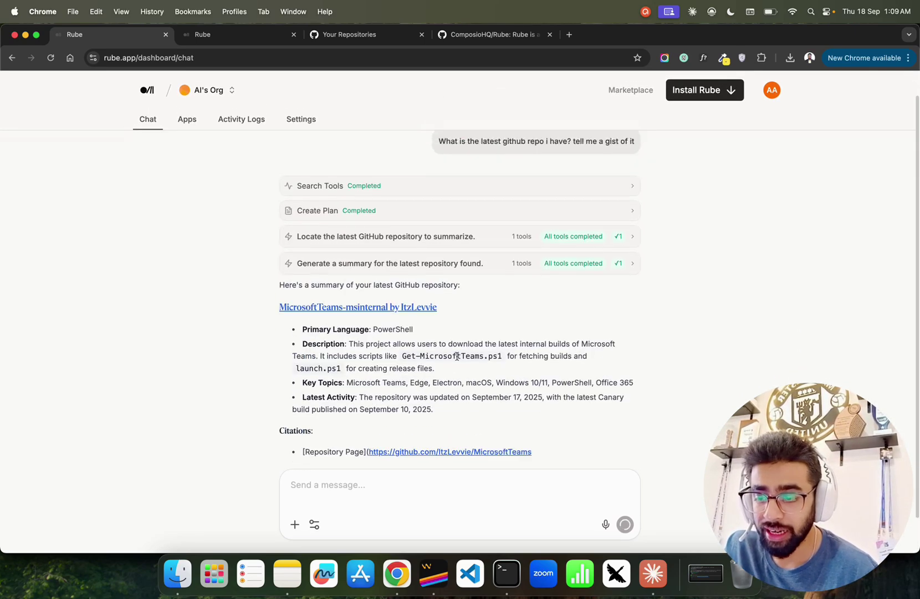
pyautogui.click(653, 577)
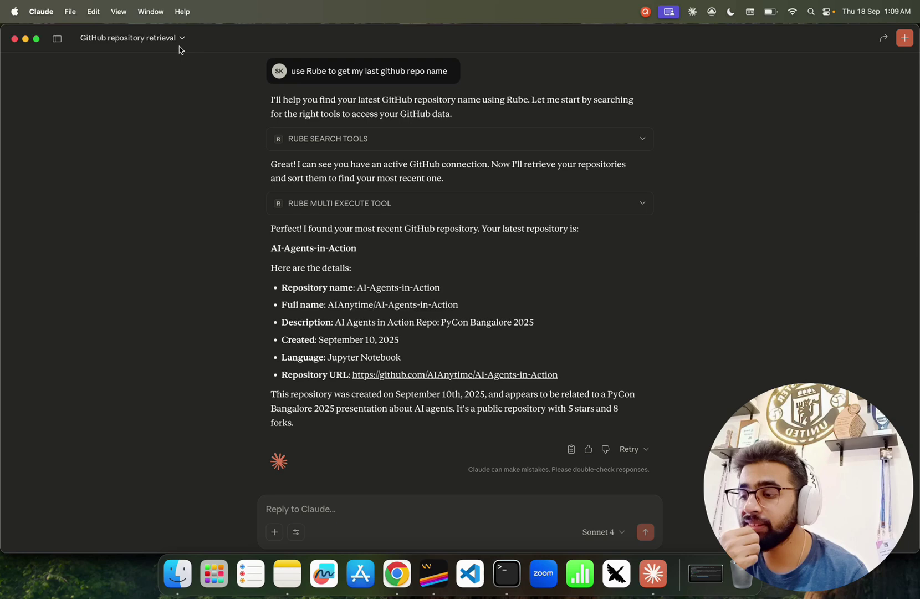
pyautogui.click(397, 575)
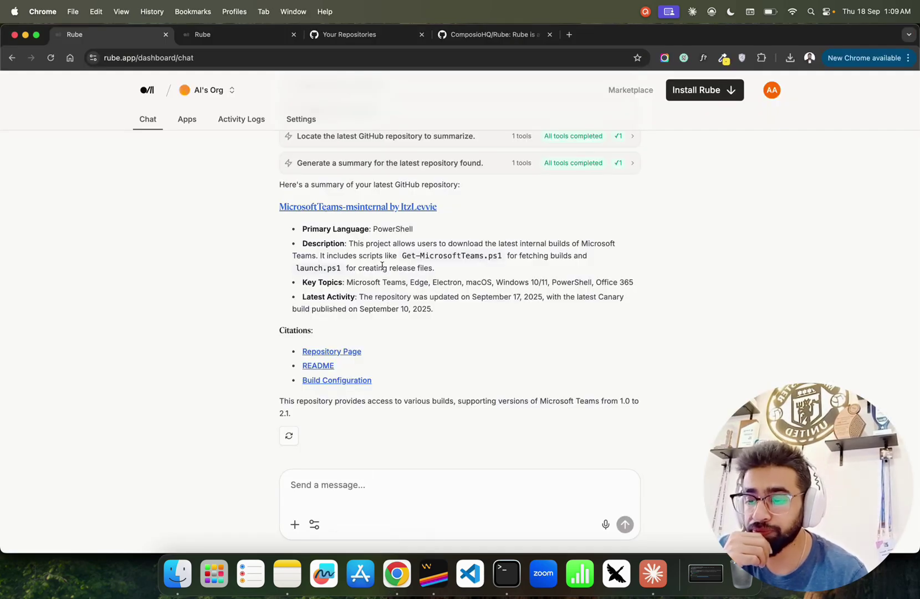
pyautogui.scroll(5, 383, 266)
pyautogui.click(187, 123)
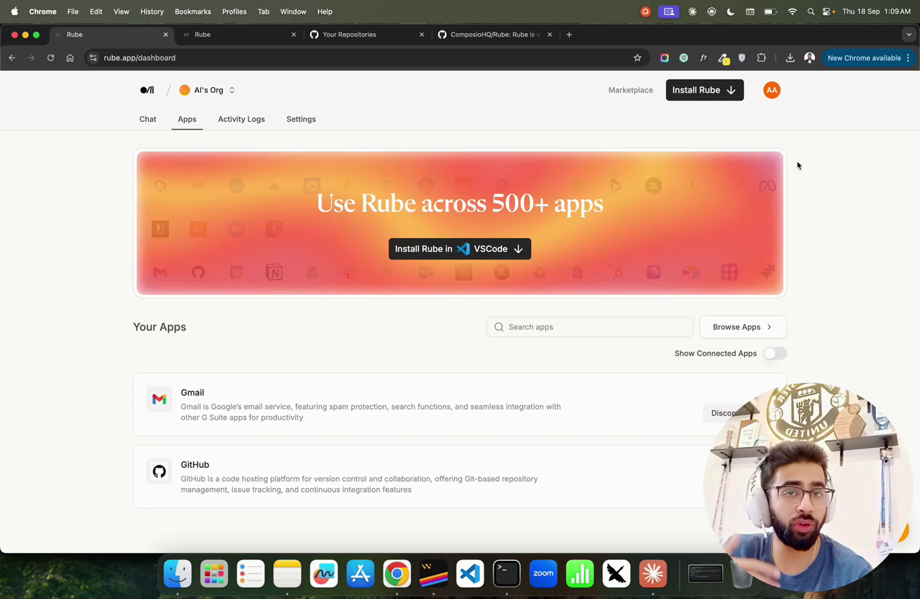
pyautogui.click(672, 94)
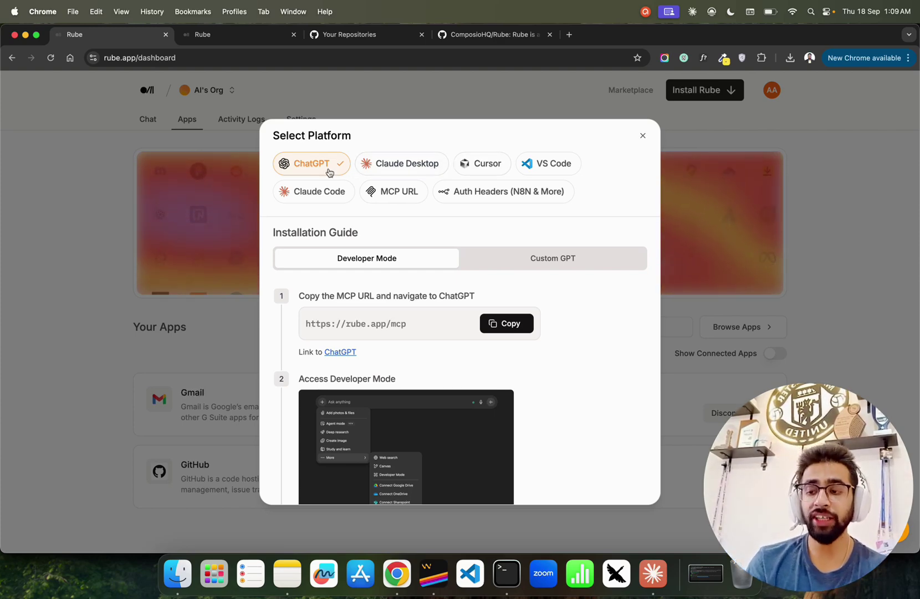
pyautogui.click(396, 166)
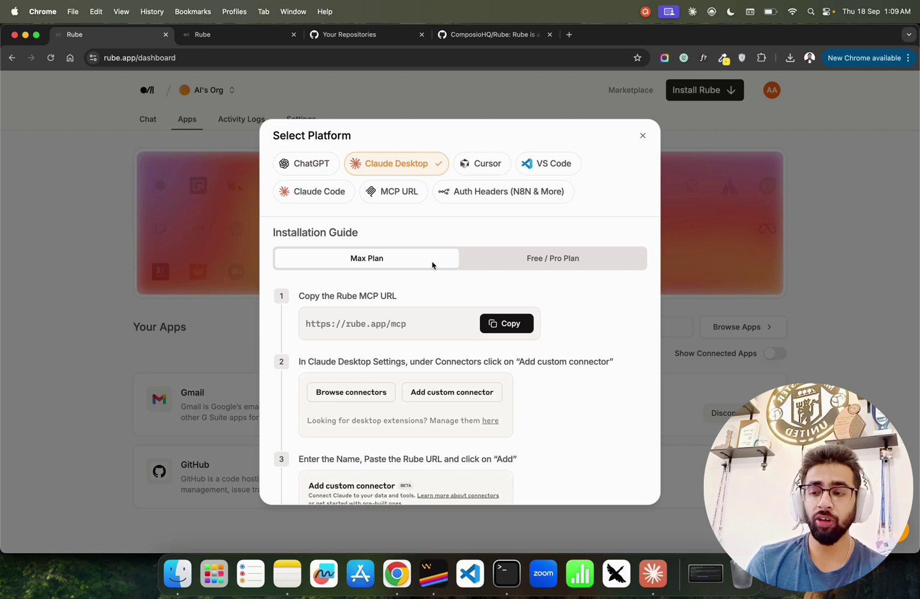
pyautogui.click(541, 268)
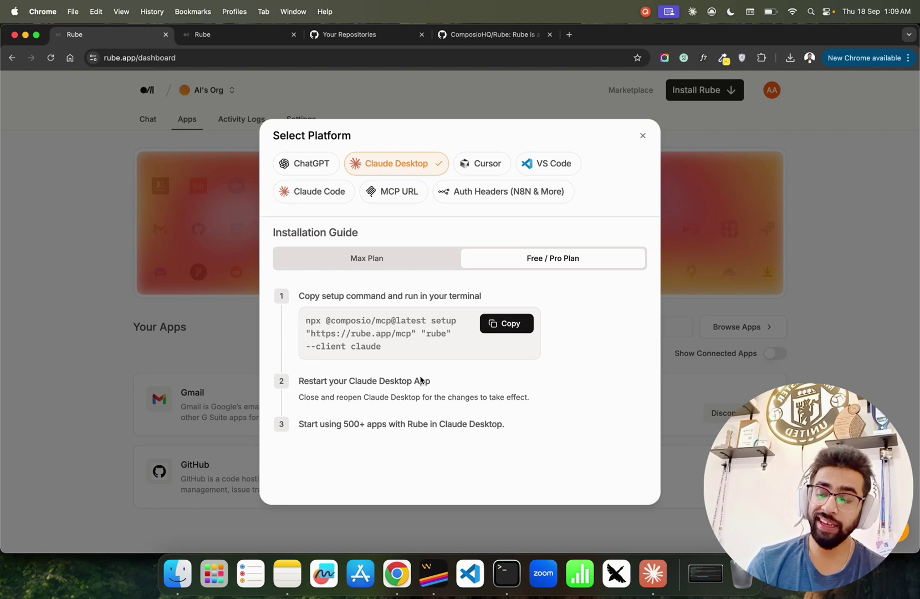
pyautogui.moveTo(506, 424); pyautogui.dragTo(308, 426)
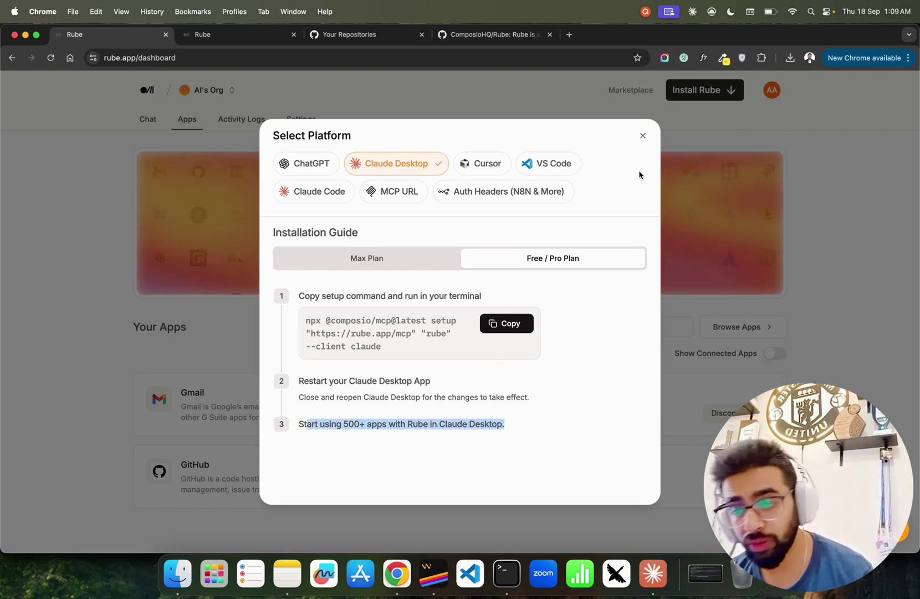
pyautogui.click(643, 135)
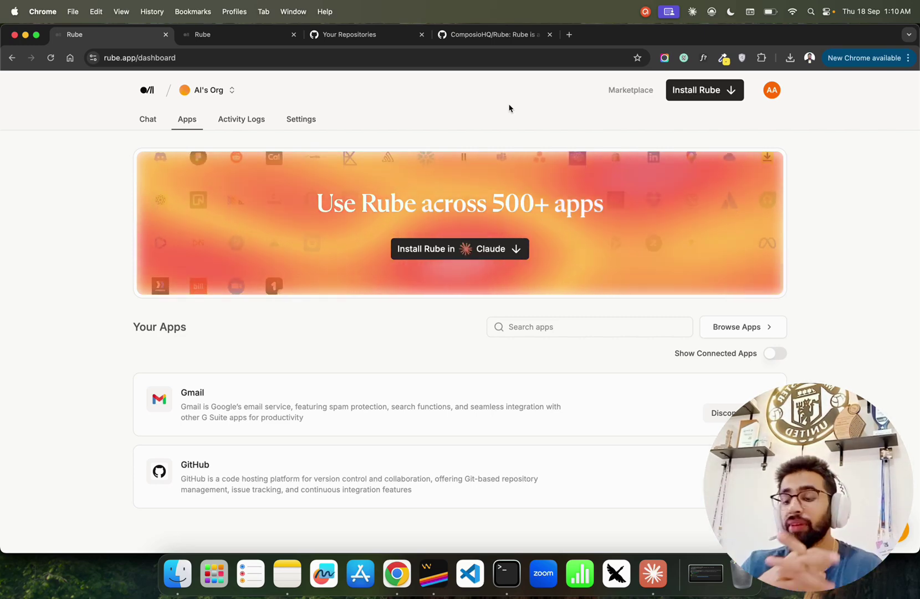
# Review the GitHub and Gmail tool calls in Activity Logs, view Settings, then return to Chat.
pyautogui.click(269, 126)
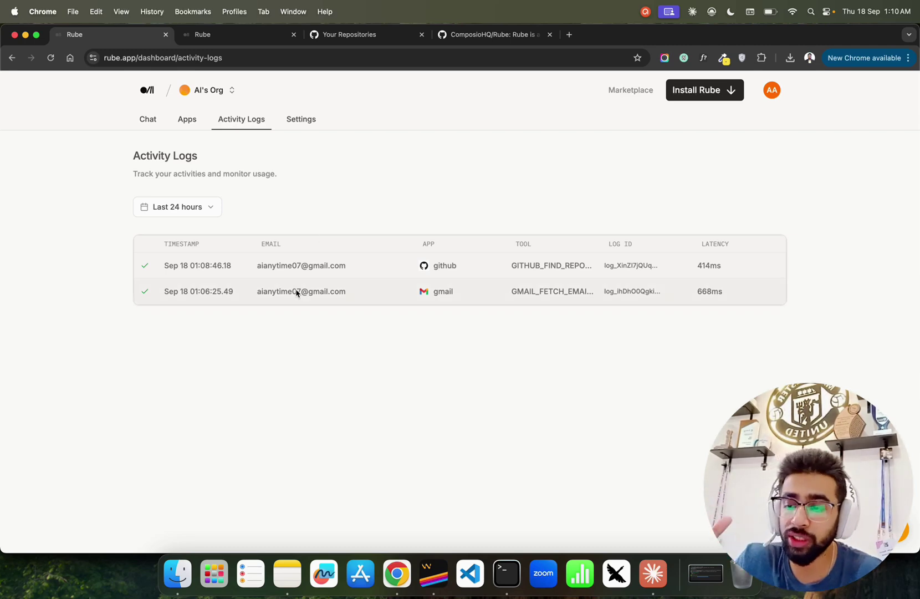
pyautogui.click(303, 120)
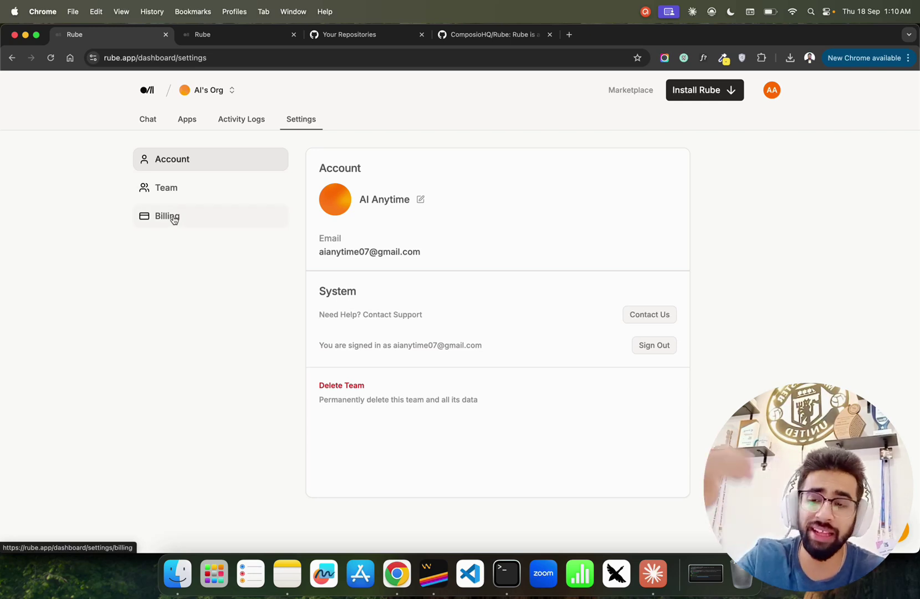
pyautogui.click(171, 125)
# Open the AI's Org team list, then dismiss it to leave the empty chat prompt.
pyautogui.click(224, 95)
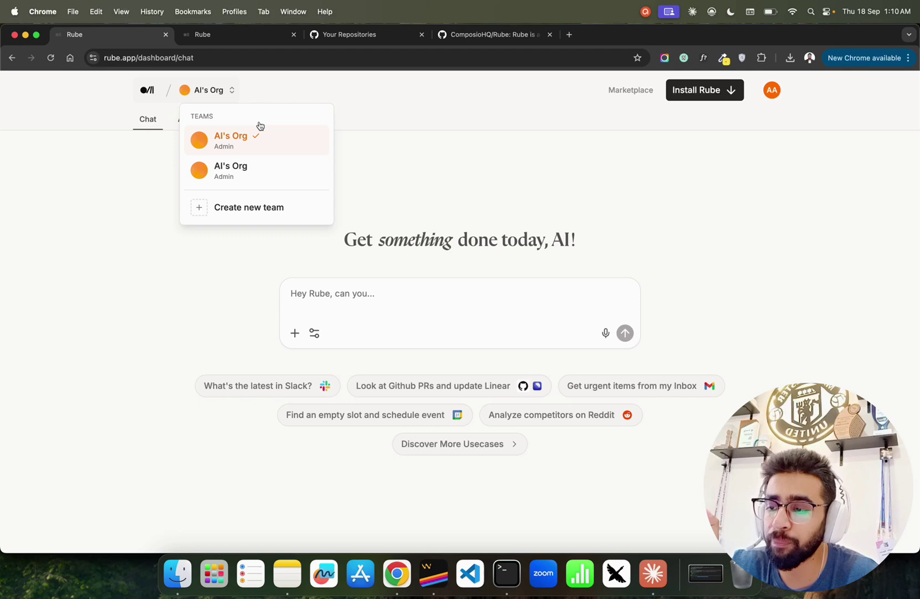
pyautogui.click(398, 163)
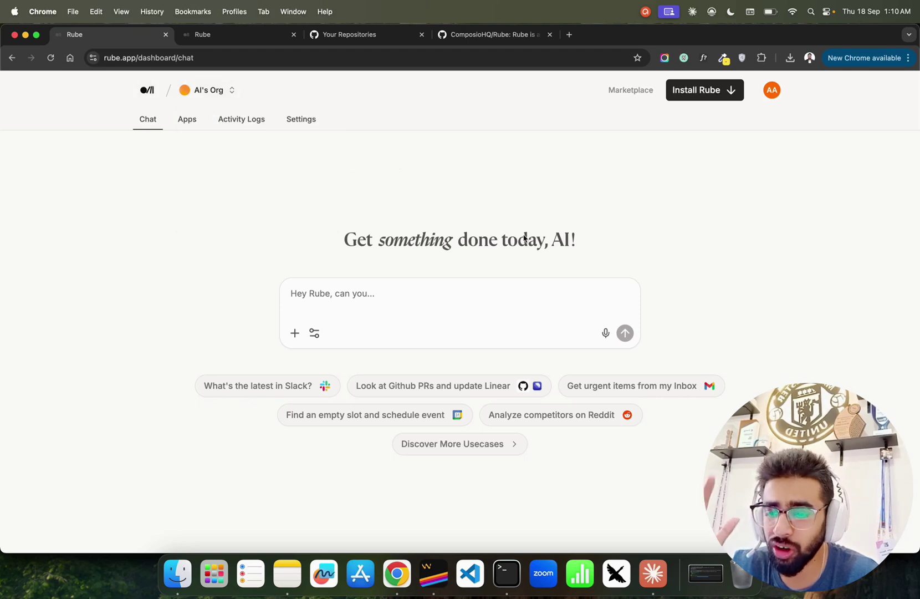